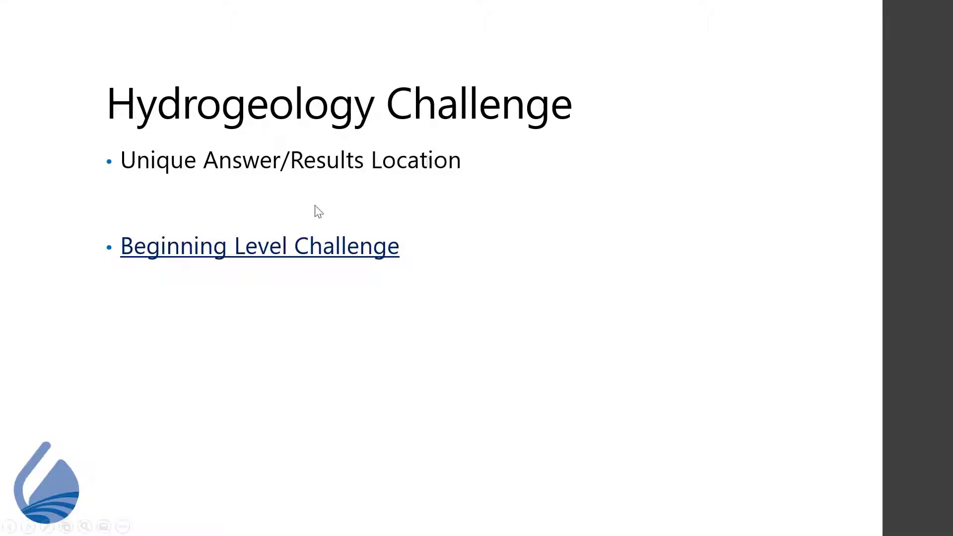
- Open the HGC_Beginning Level challenge and enlarge the browser window to show more of it
left_click(222, 246)
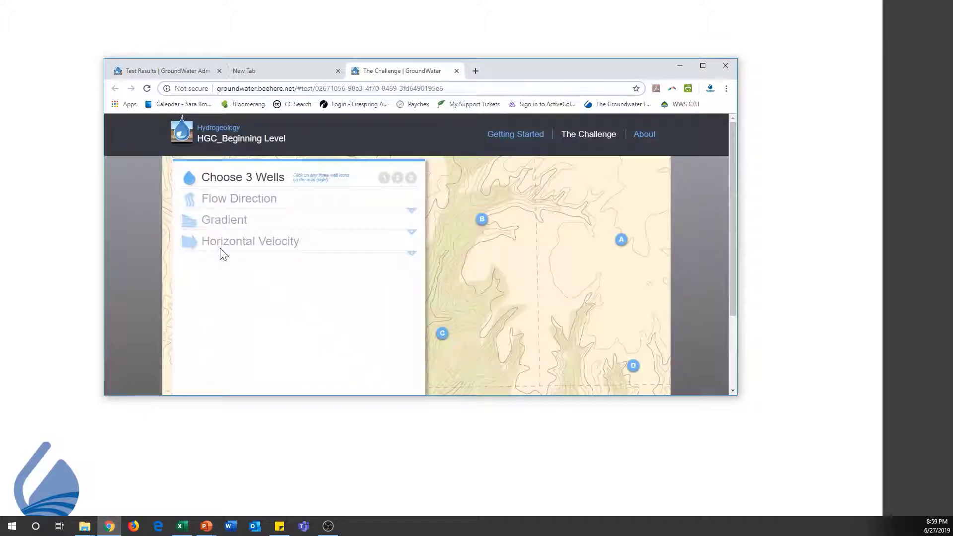
scroll(519, 321, "down", 2)
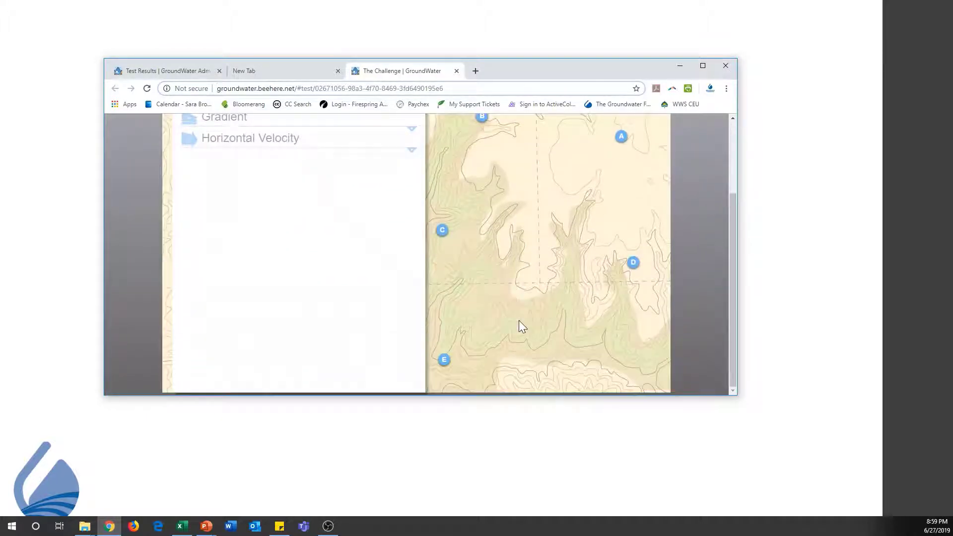
scroll(519, 326, "up", 1)
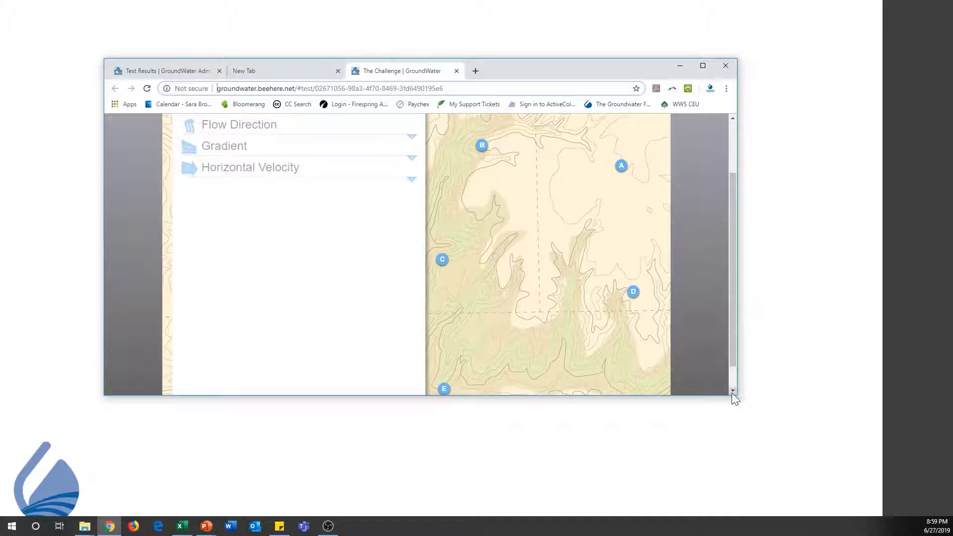
left_click_drag(737, 396, 809, 478)
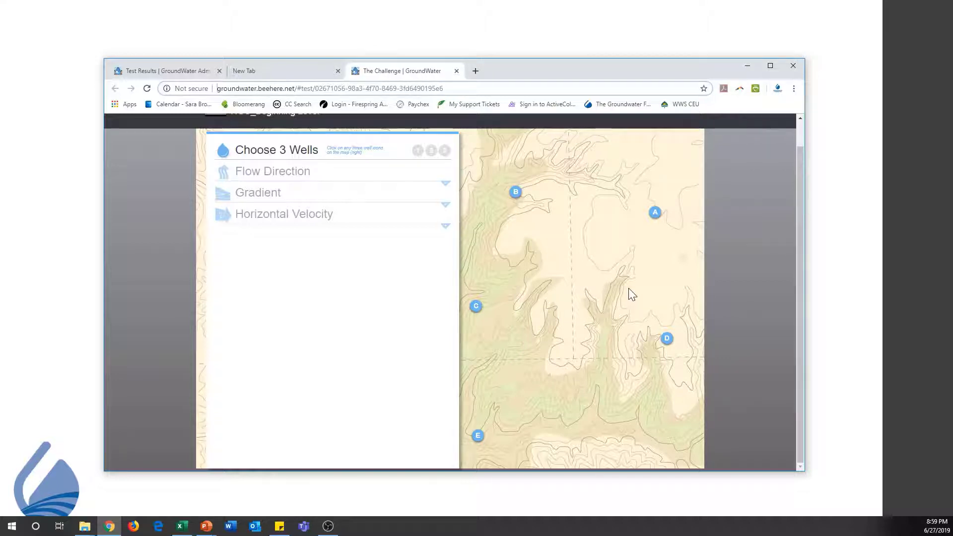
- Choose wells B, C and D on the map
left_click(516, 192)
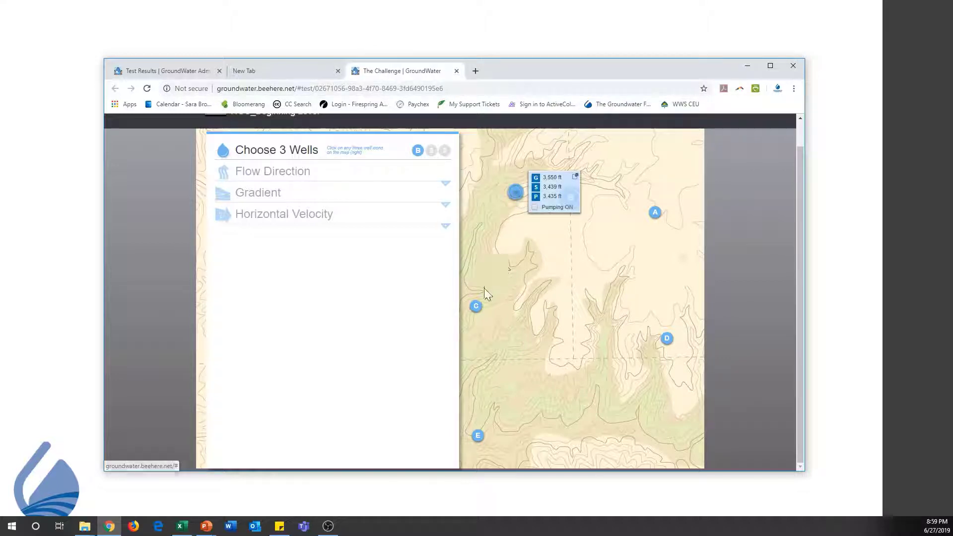
left_click(477, 308)
left_click(666, 339)
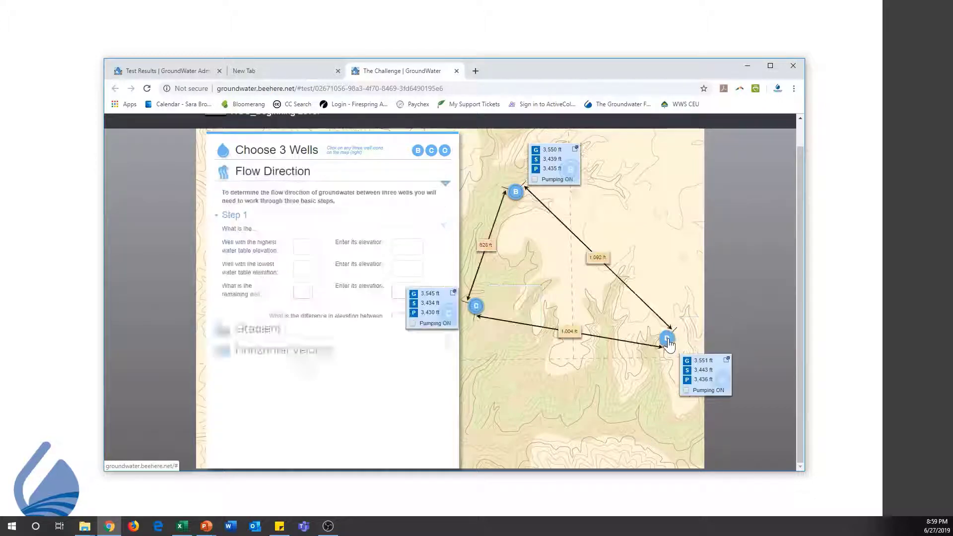
- Fill Step 1 with highest well B, lowest well C, remaining well D, each elevation 0
left_click(303, 247)
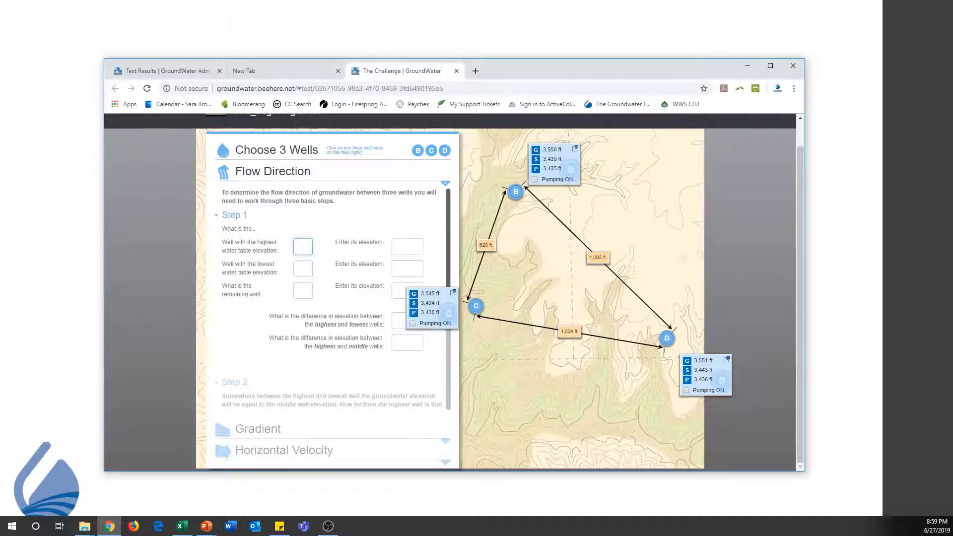
type("B")
key("Tab")
type("0")
key("Tab")
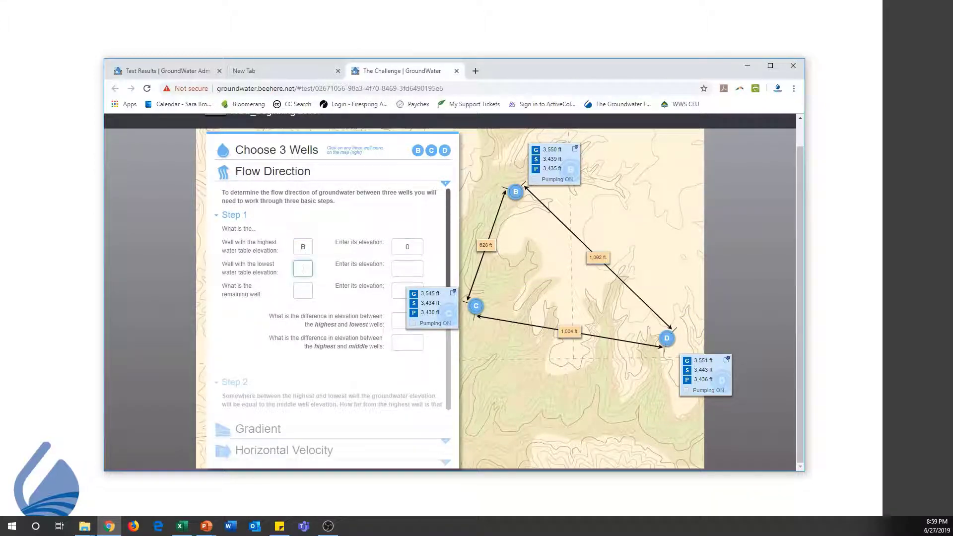
type("C")
key("Tab")
type("0")
key("Tab")
type("D")
key("Tab")
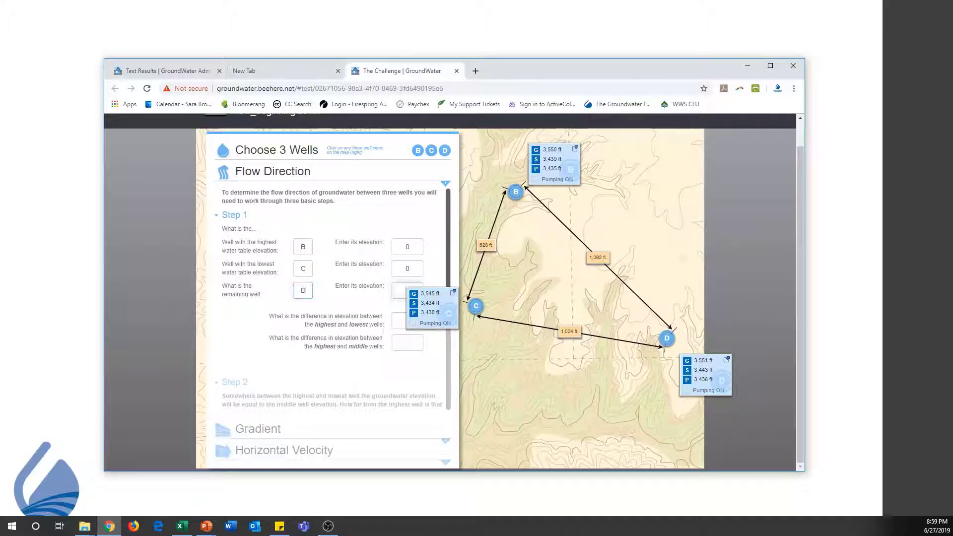
type("0")
- Enter 4 for the elevation difference in Step 2 and set the flow direction to 84°
left_click_drag(440, 305, 564, 268)
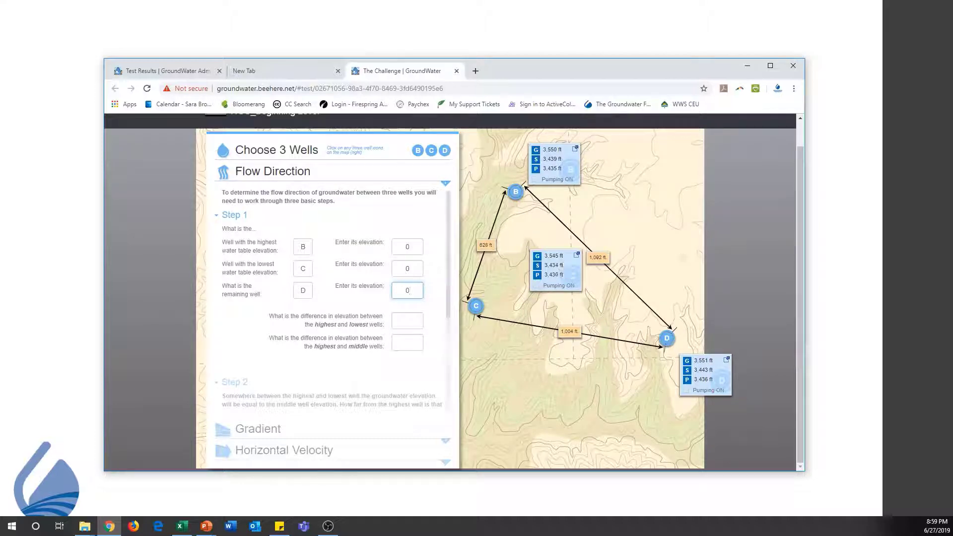
left_click(407, 320)
type("4")
scroll(407, 321, "down", 3)
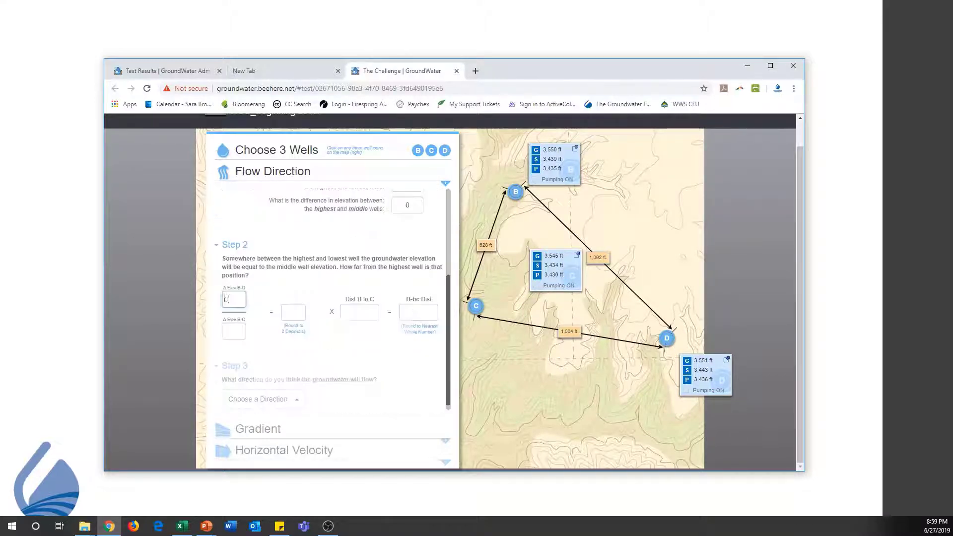
left_click(419, 312)
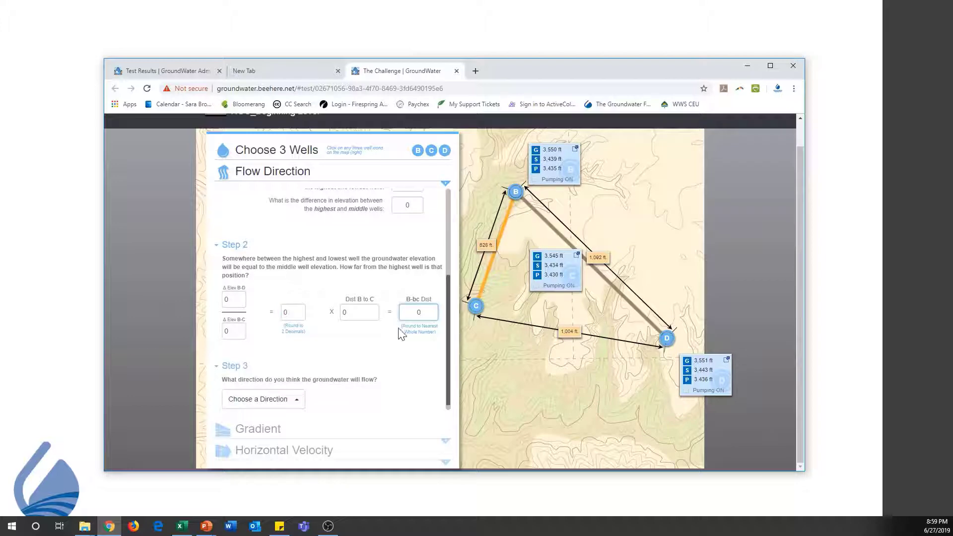
left_click(276, 400)
left_click(290, 354)
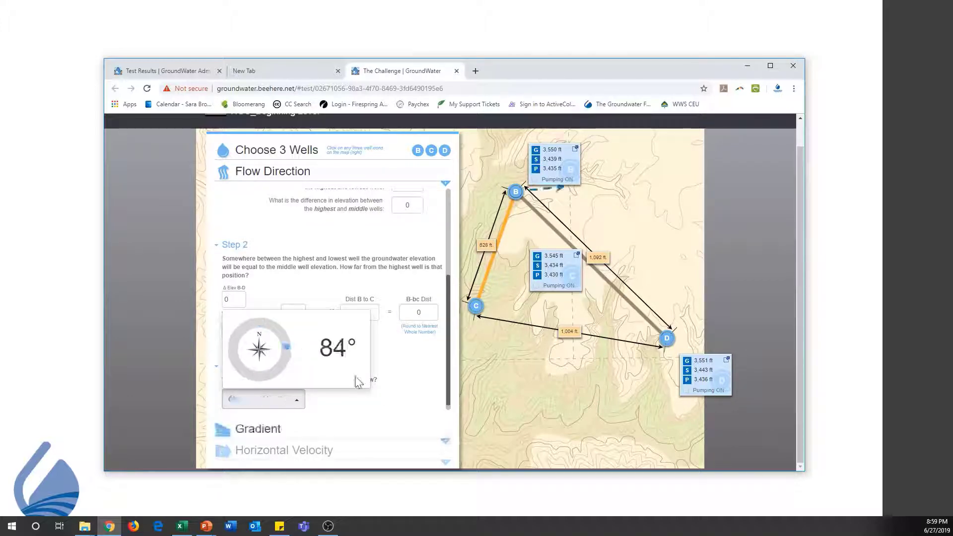
left_click(384, 397)
- In the Gradient section, reveal Distance Y on the map and answer it with 0
left_click(296, 430)
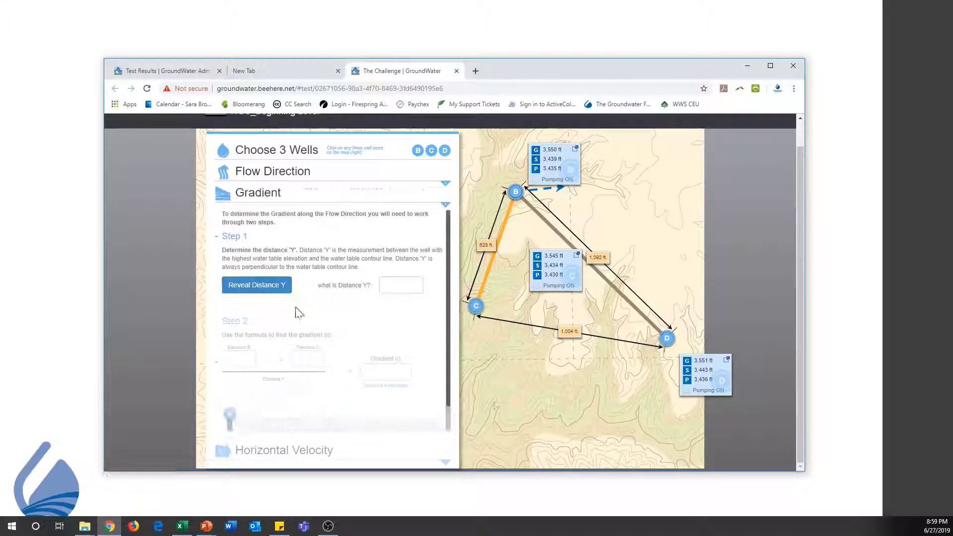
left_click(277, 285)
left_click(407, 285)
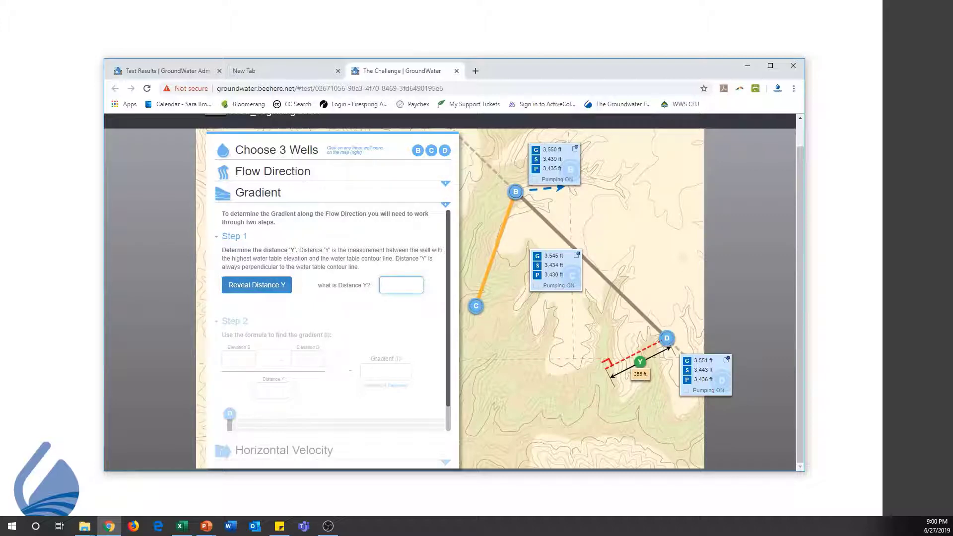
type("0")
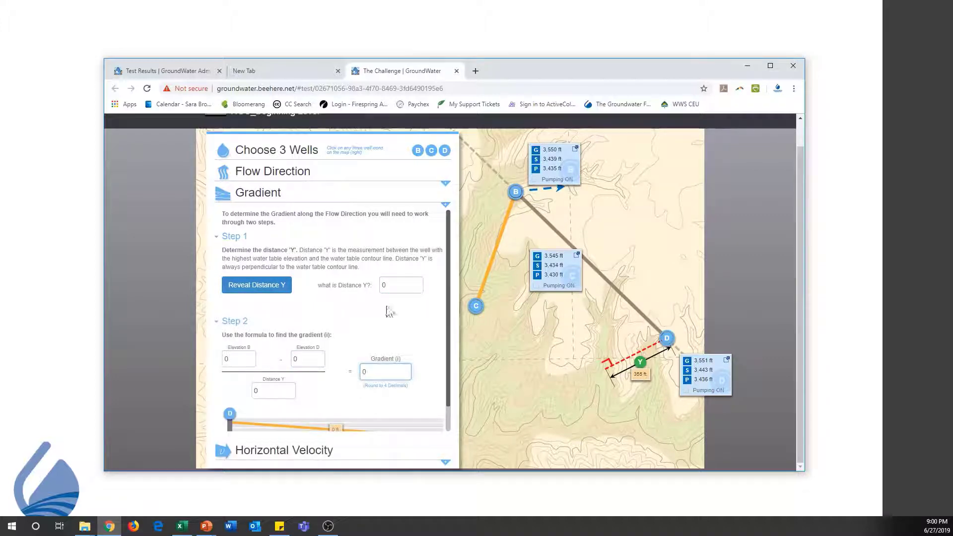
scroll(362, 347, "down", 1)
- Fill the Horizontal Velocity fields and submit the answers
left_click(289, 454)
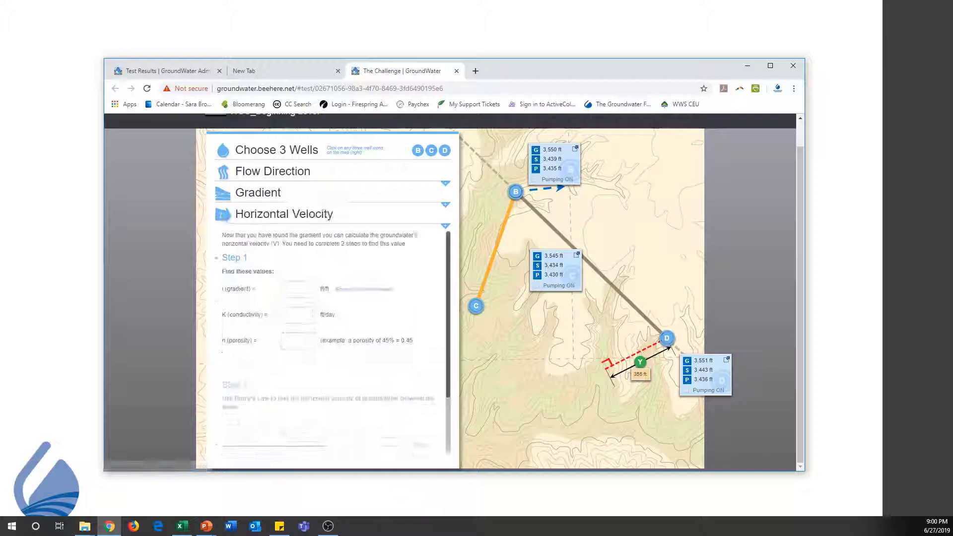
left_click(293, 290)
key("Tab")
key("Tab")
key("Tab")
key("Tab")
key("Tab")
key("Tab")
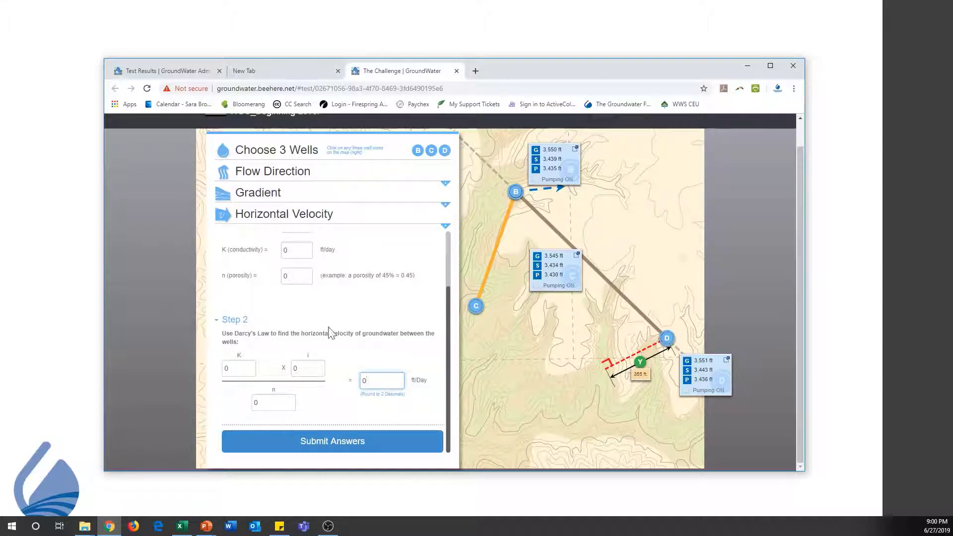
left_click(302, 445)
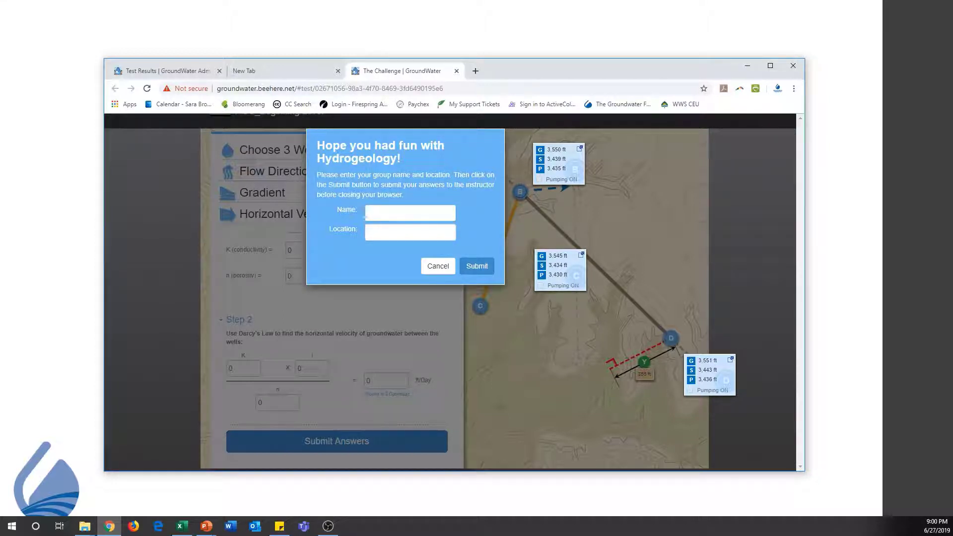
- Submit as group 'Groundwater Group 1' at location 'Educator Toolkit' and dismiss the success message
type("Groundwater Group 1")
left_click(410, 232)
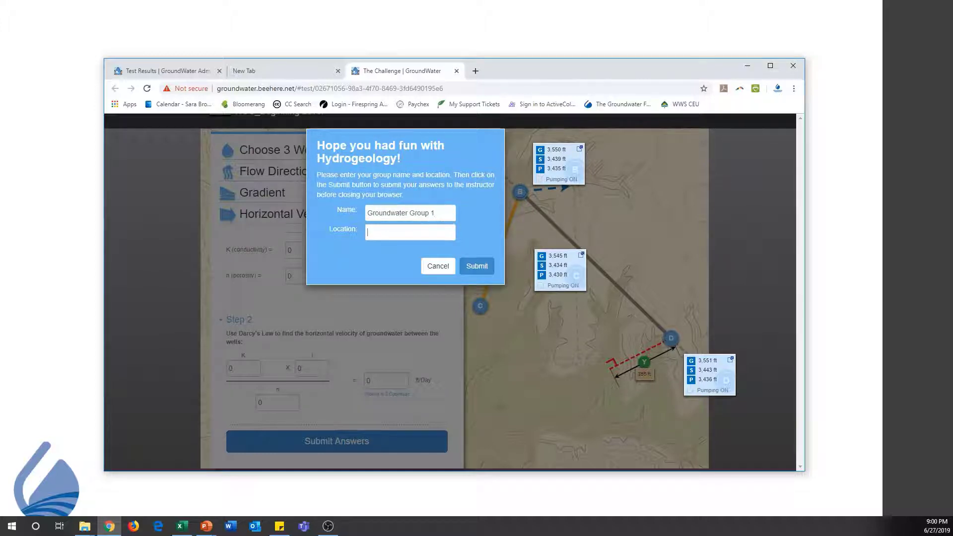
type("Educator Toolkit")
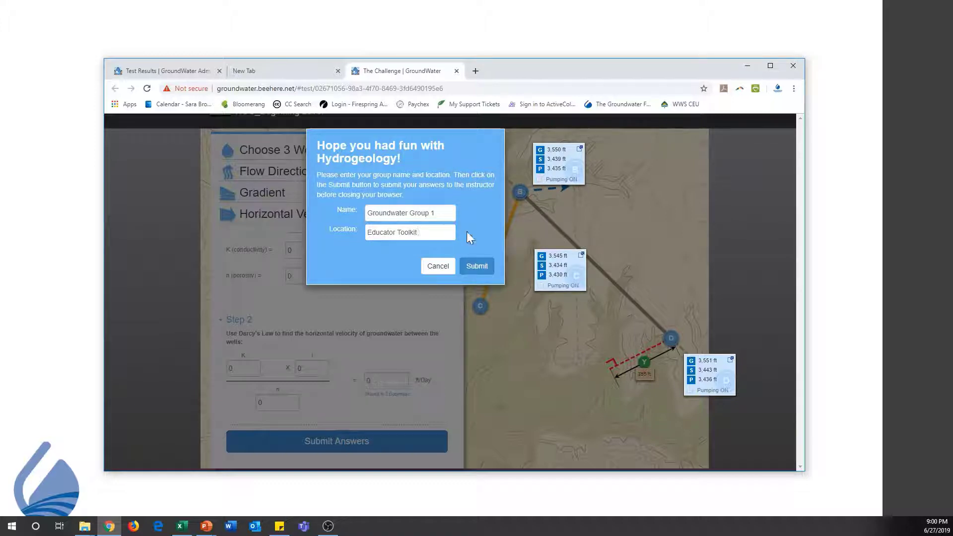
left_click(488, 273)
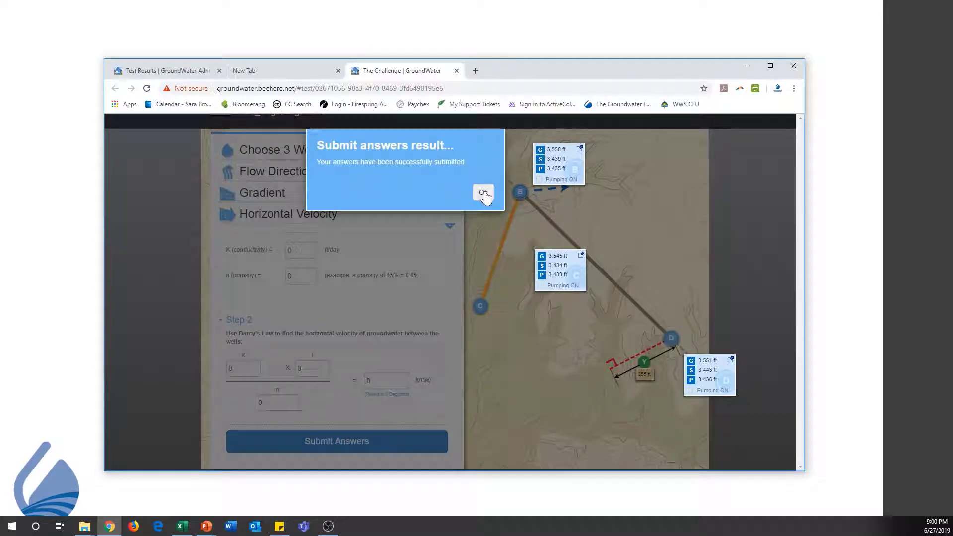
left_click(481, 192)
left_click(199, 71)
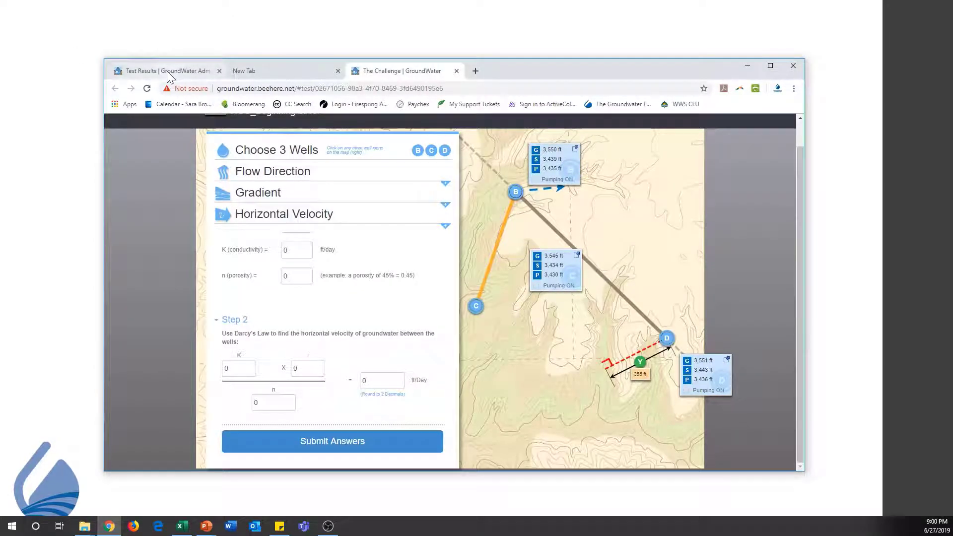
- Reload Test Results and expand Groundwater Group 1's HGC_Beginning Level submission, scored 1/26
left_click(148, 88)
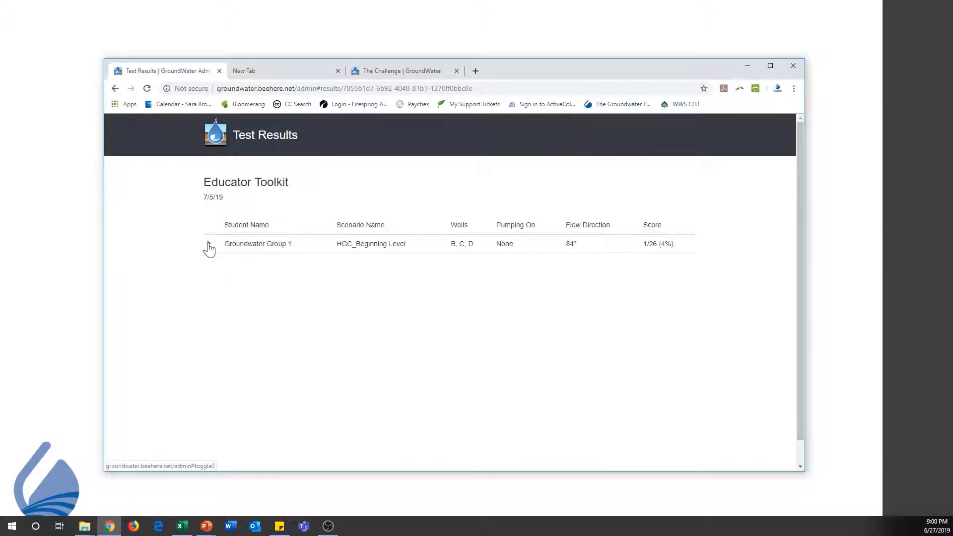
left_click(209, 246)
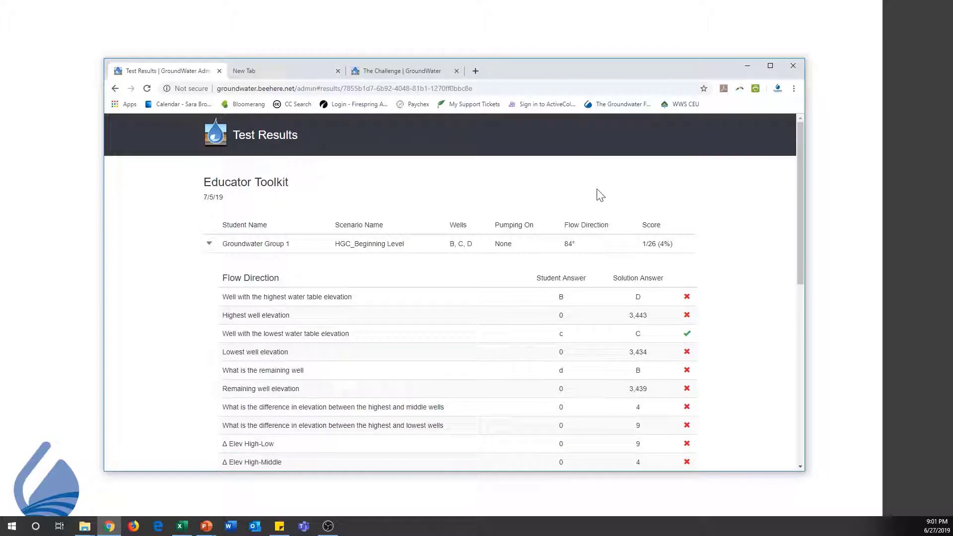
- Switch from the browser back to the PowerPoint Hydrogeology Challenge slideshow
key("alt+Tab")
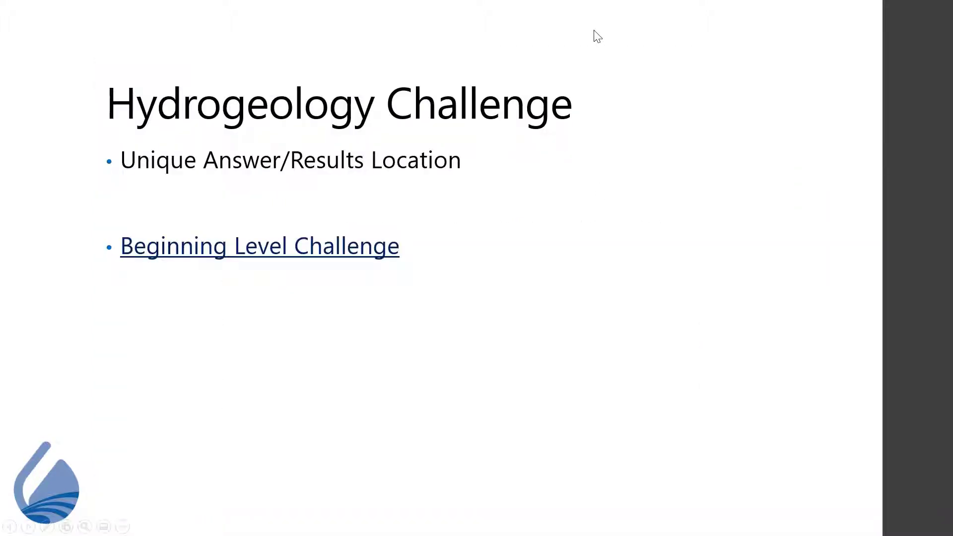